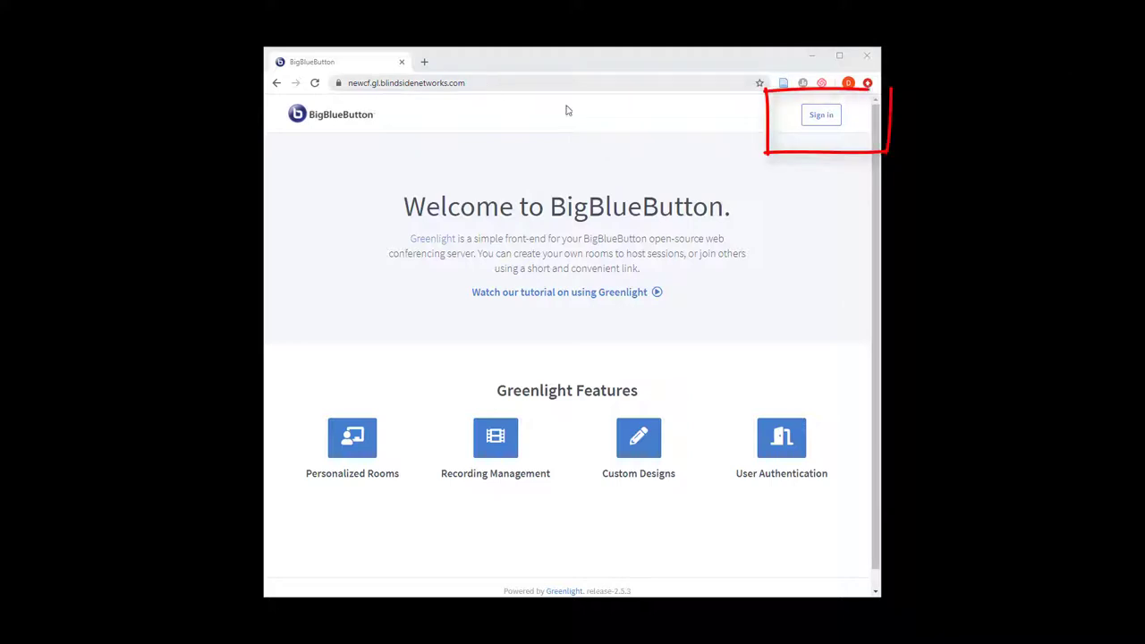
# Sign in to Greenlight with the Google account to reach the Home Room
pyautogui.click(821, 121)
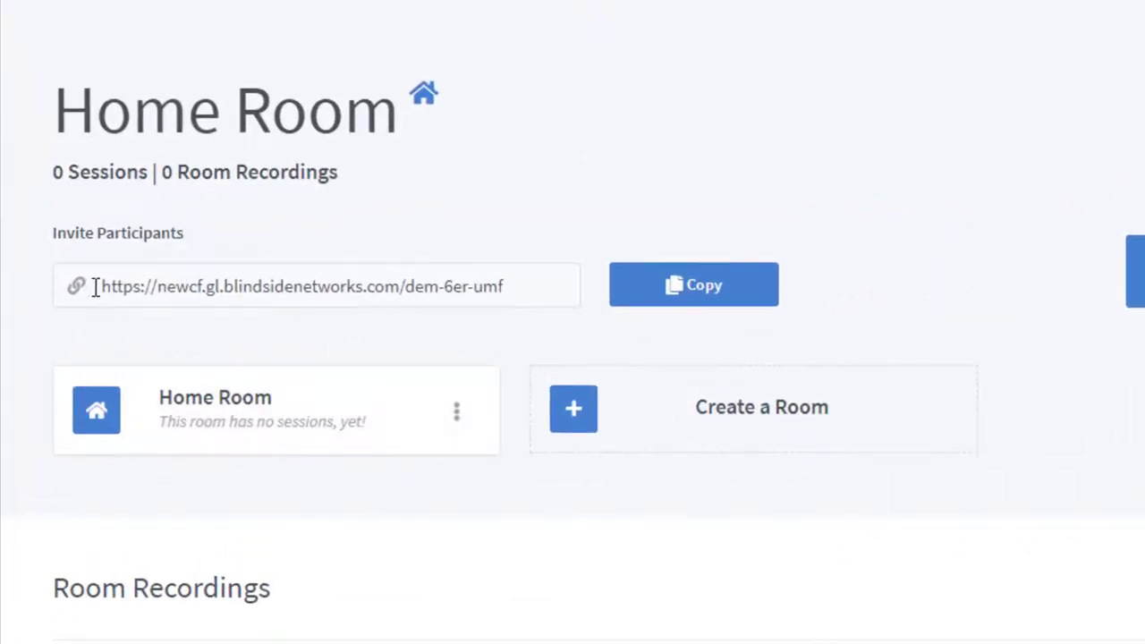
pyautogui.moveTo(96, 286); pyautogui.dragTo(569, 303)
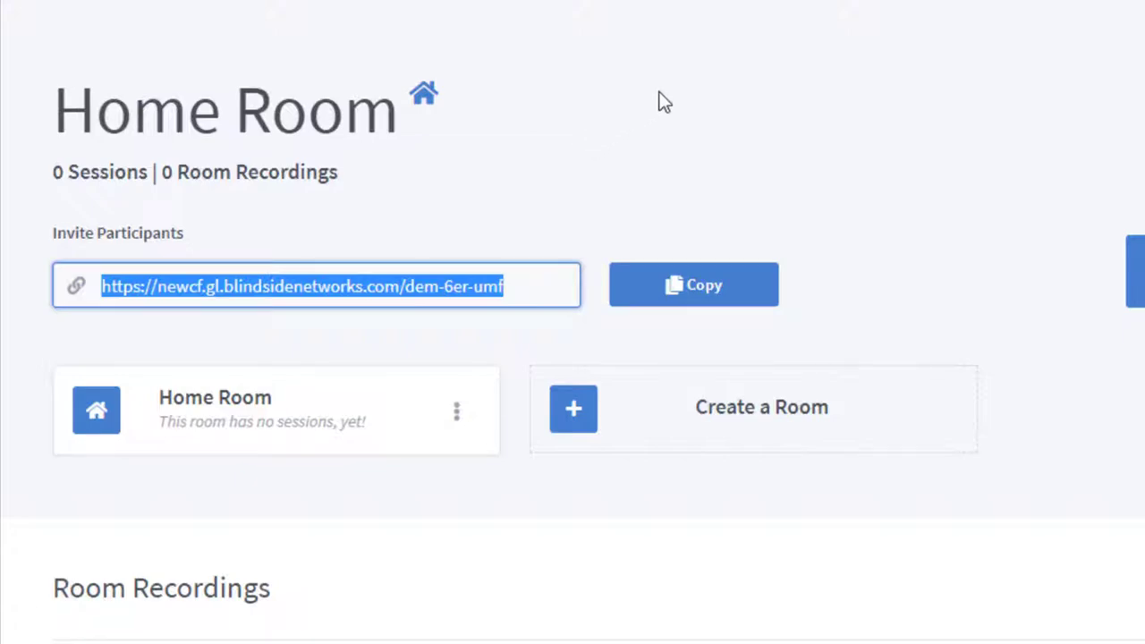
# Create a room named 'DEmo Bacc' with Require moderator approval turned on
pyautogui.click(741, 438)
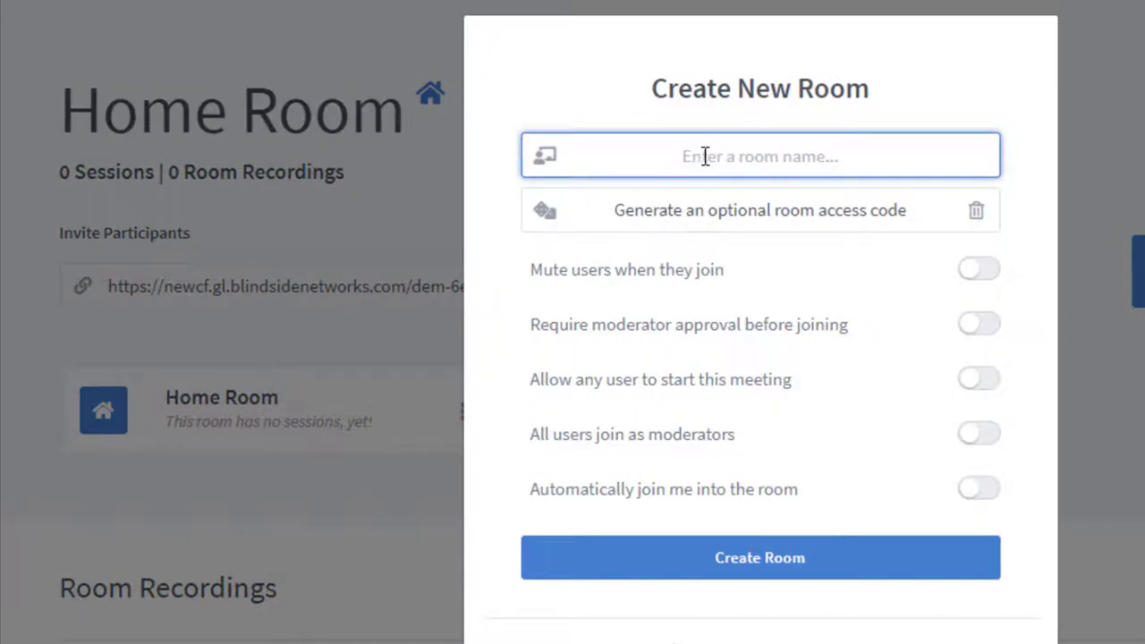
pyautogui.write('DEmo')
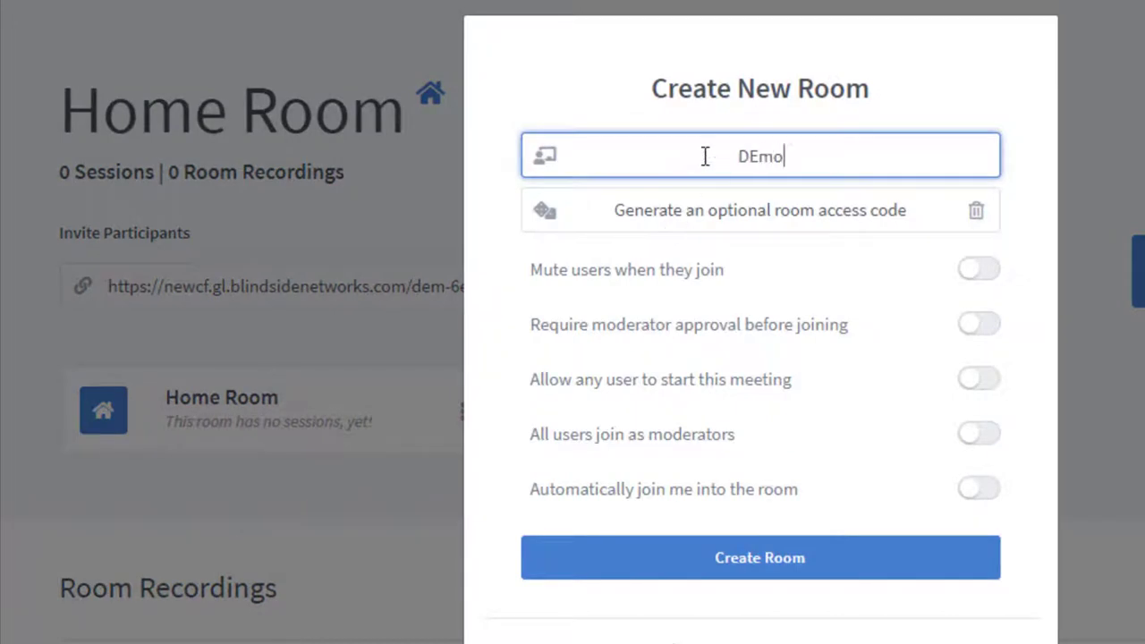
pyautogui.write(' Bacc')
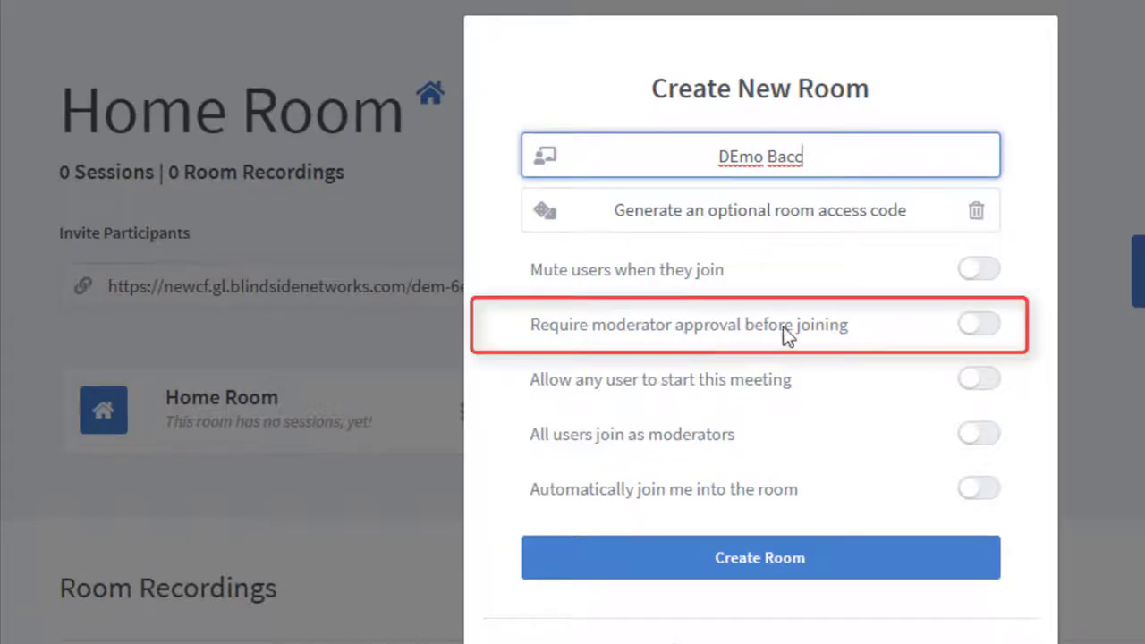
pyautogui.click(988, 340)
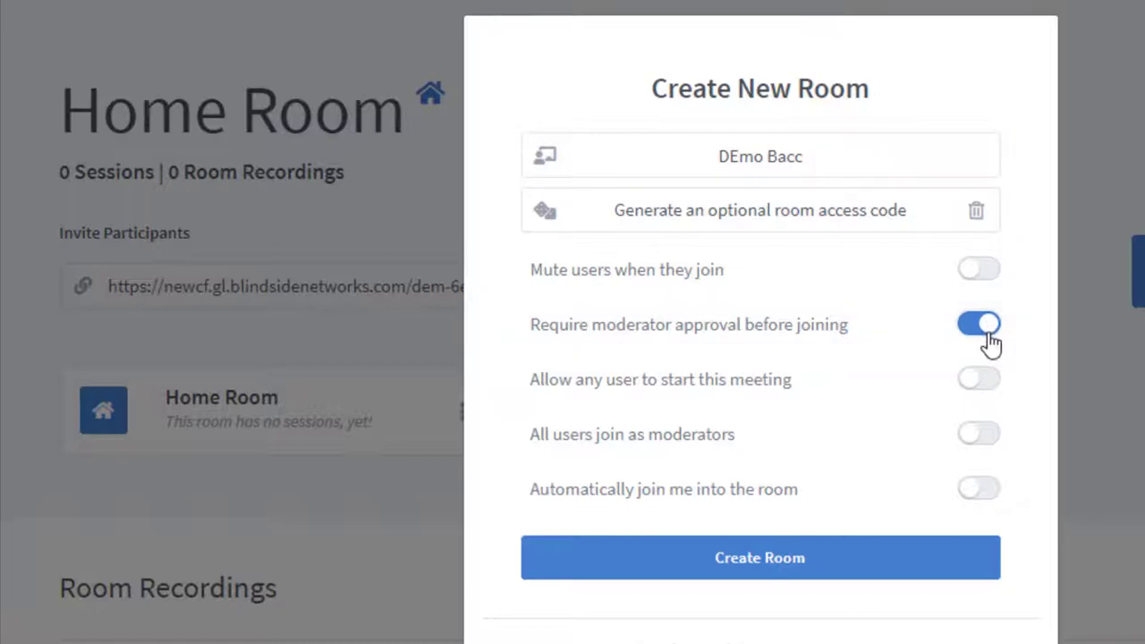
pyautogui.click(748, 569)
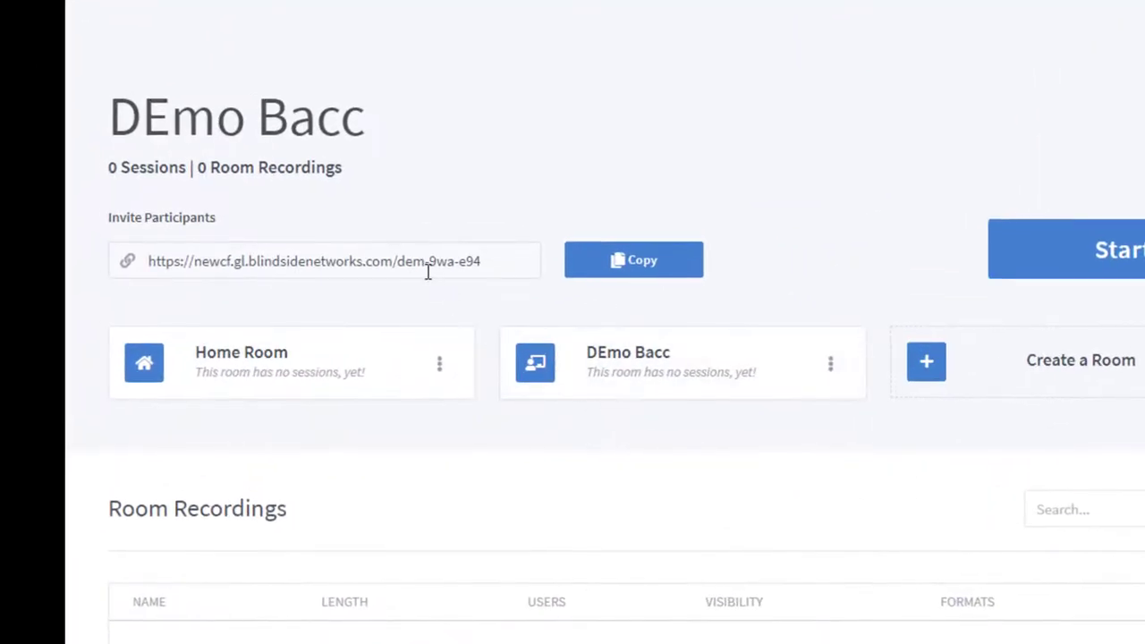
# Highlight the DEmo Bacc invite link and start the room's meeting
pyautogui.moveTo(404, 262); pyautogui.dragTo(481, 261)
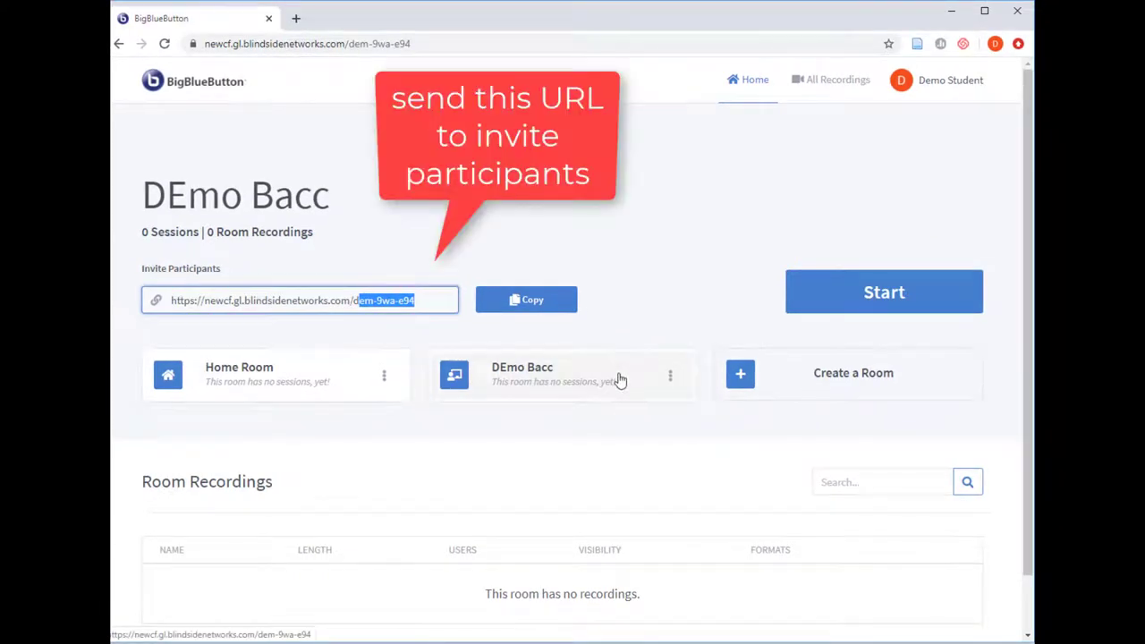
pyautogui.click(880, 305)
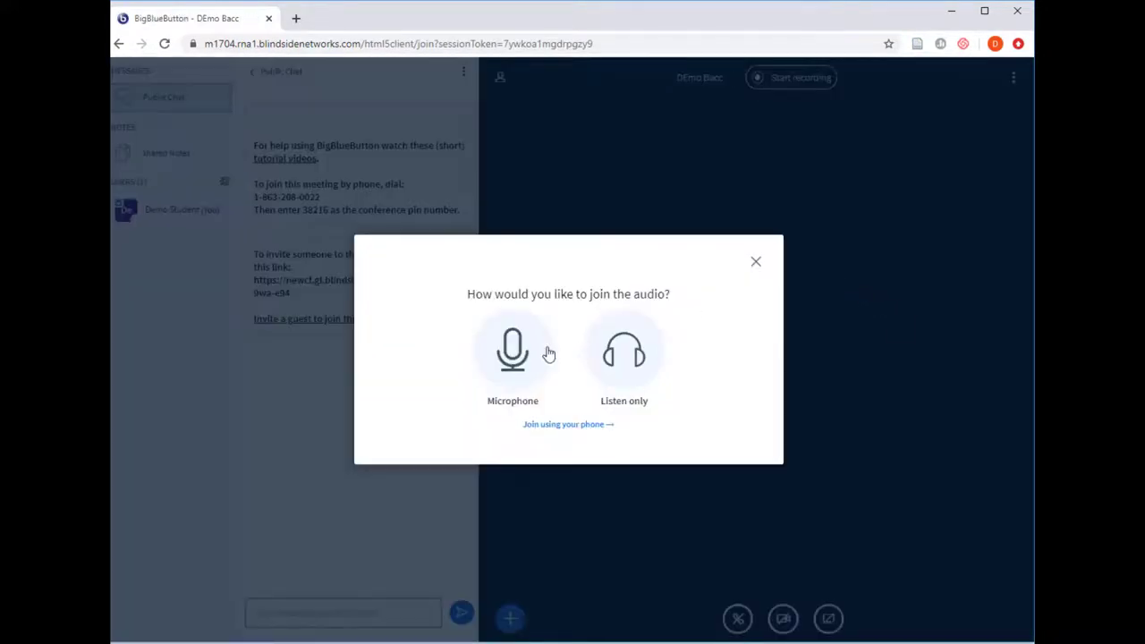
# Connect meeting audio by microphone, allowing browser access and confirming the echo test
pyautogui.click(544, 352)
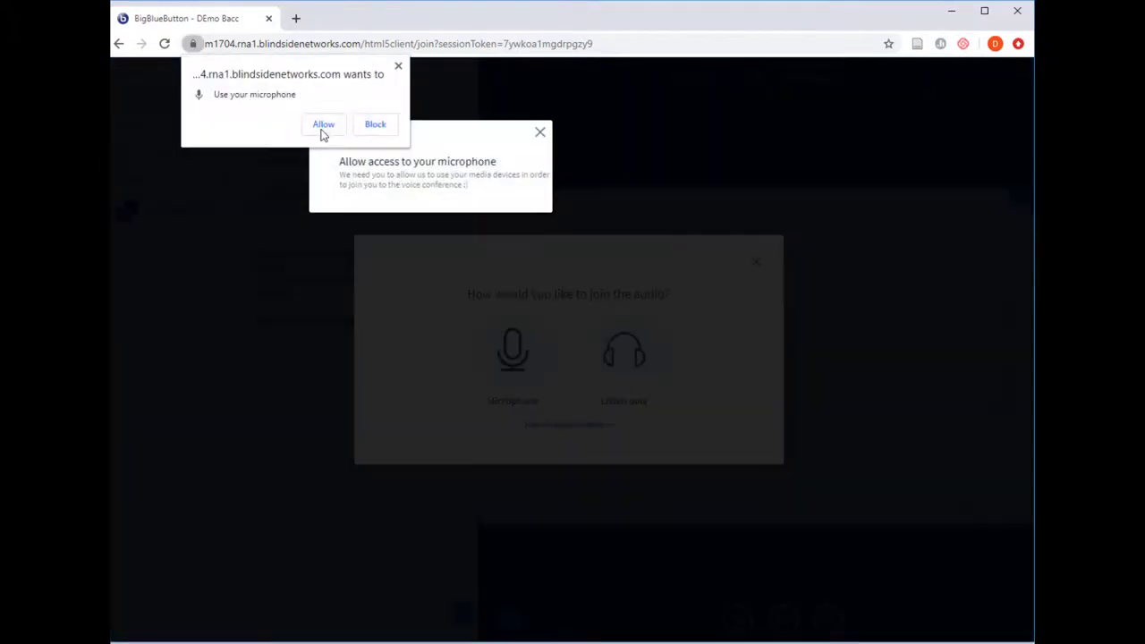
pyautogui.click(323, 129)
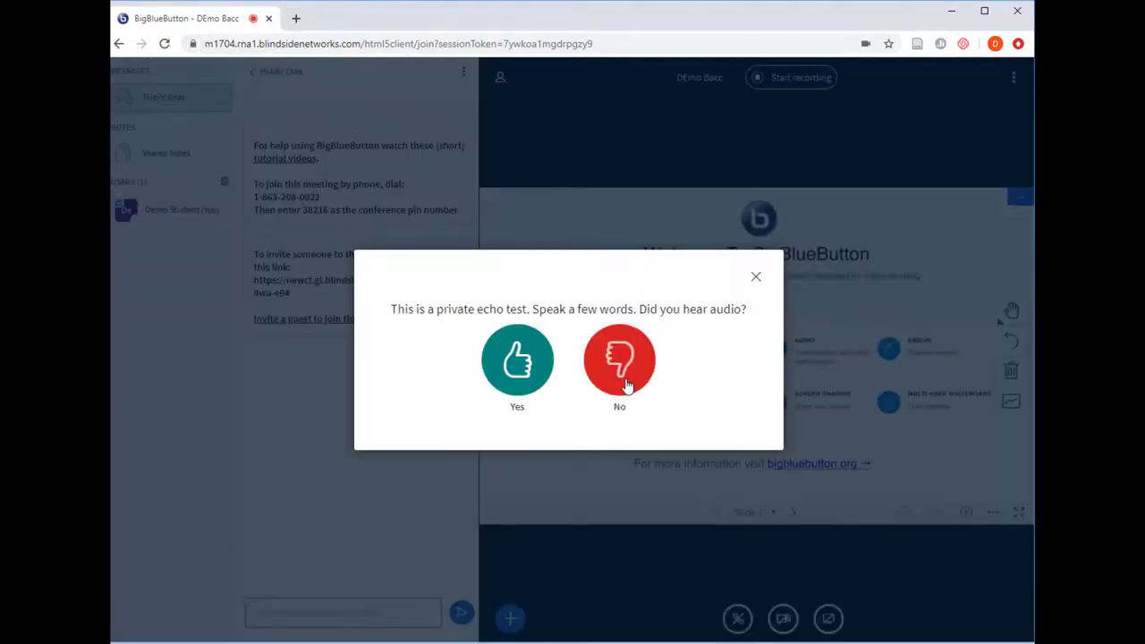
pyautogui.click(515, 362)
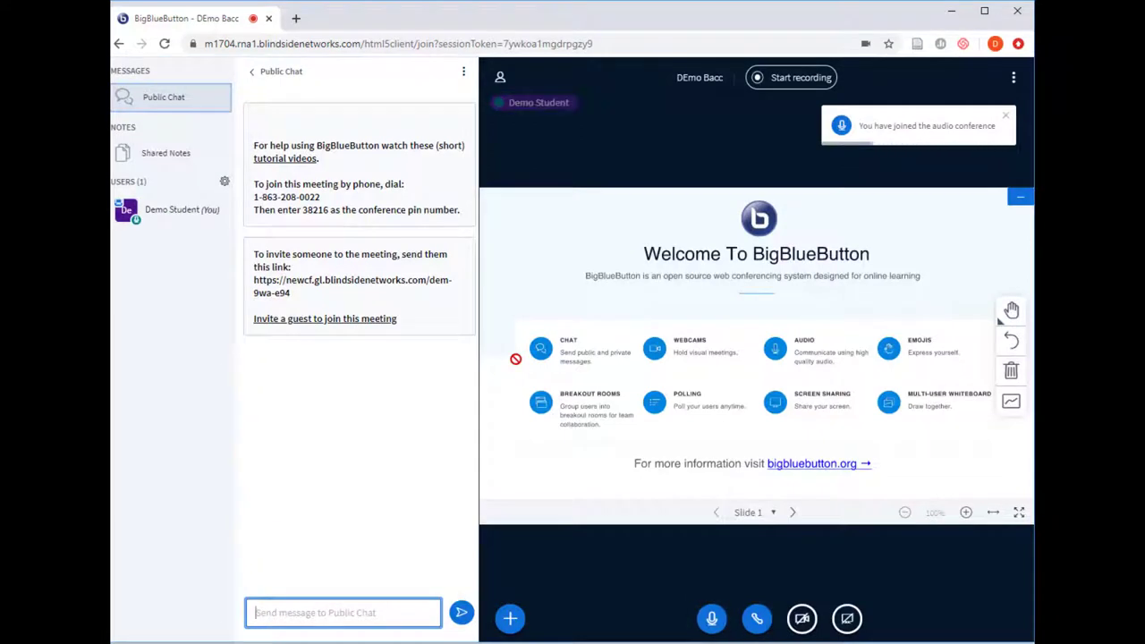
# Start recording the session, then pause the recording after a few seconds
pyautogui.click(794, 83)
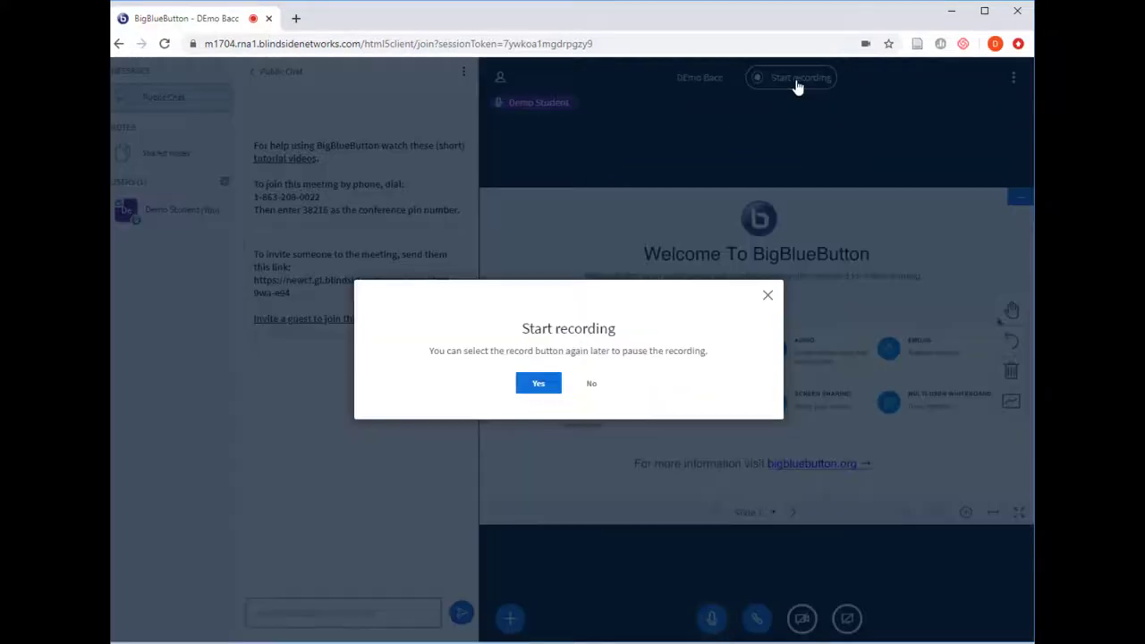
pyautogui.click(538, 384)
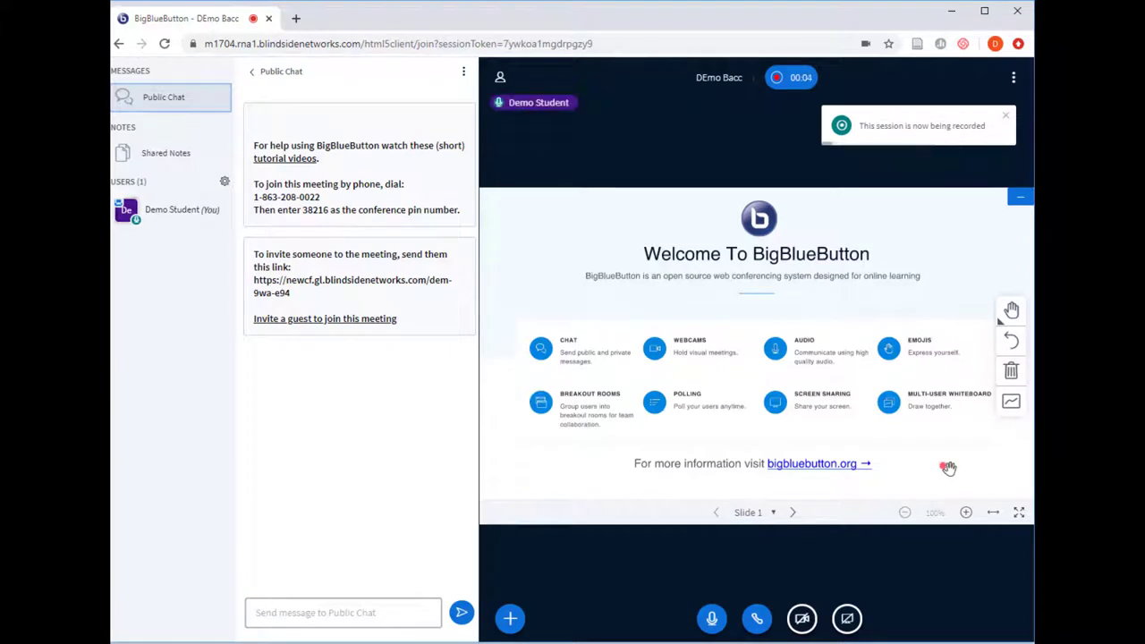
pyautogui.click(799, 80)
pyautogui.click(540, 390)
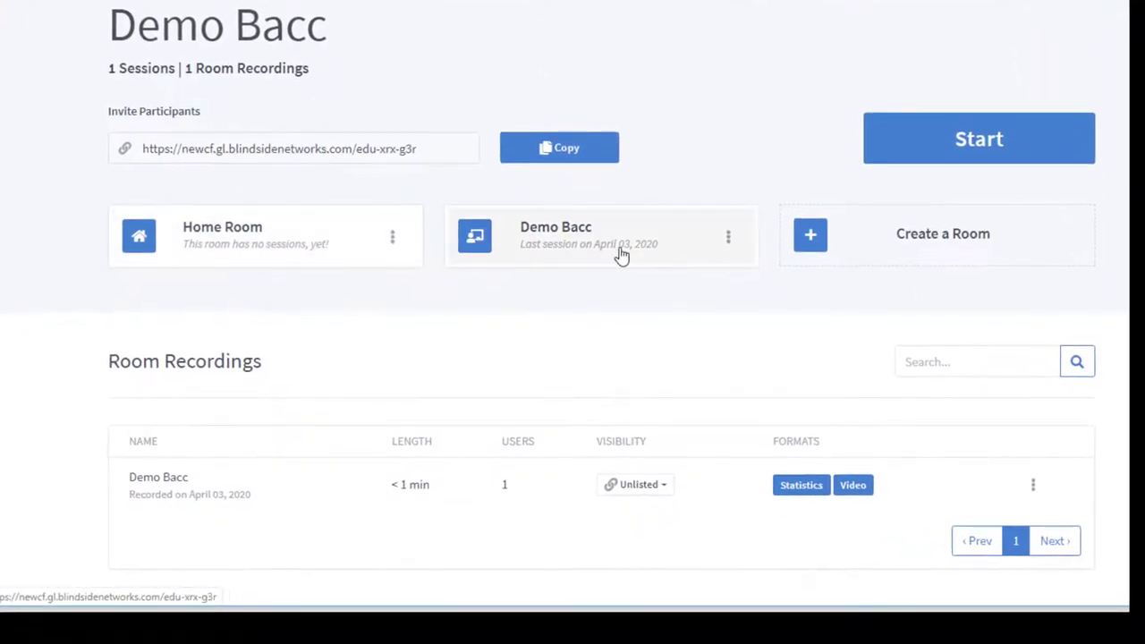
# Set the Demo Bacc recording's visibility to Unlisted under Room Recordings
pyautogui.moveTo(108, 358); pyautogui.dragTo(266, 374)
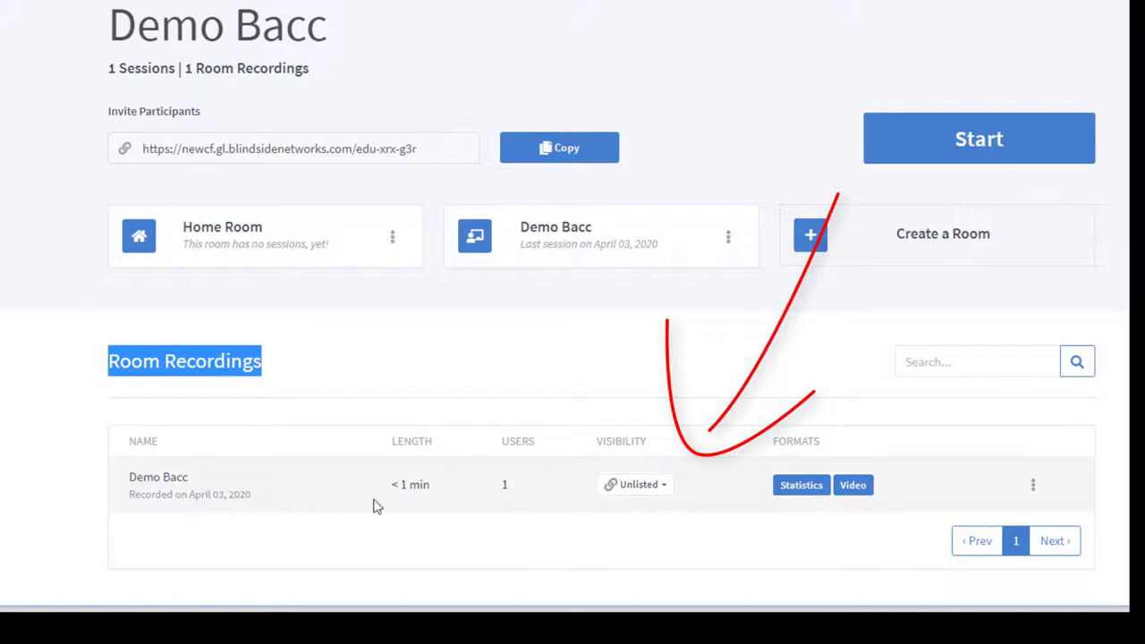
pyautogui.click(650, 494)
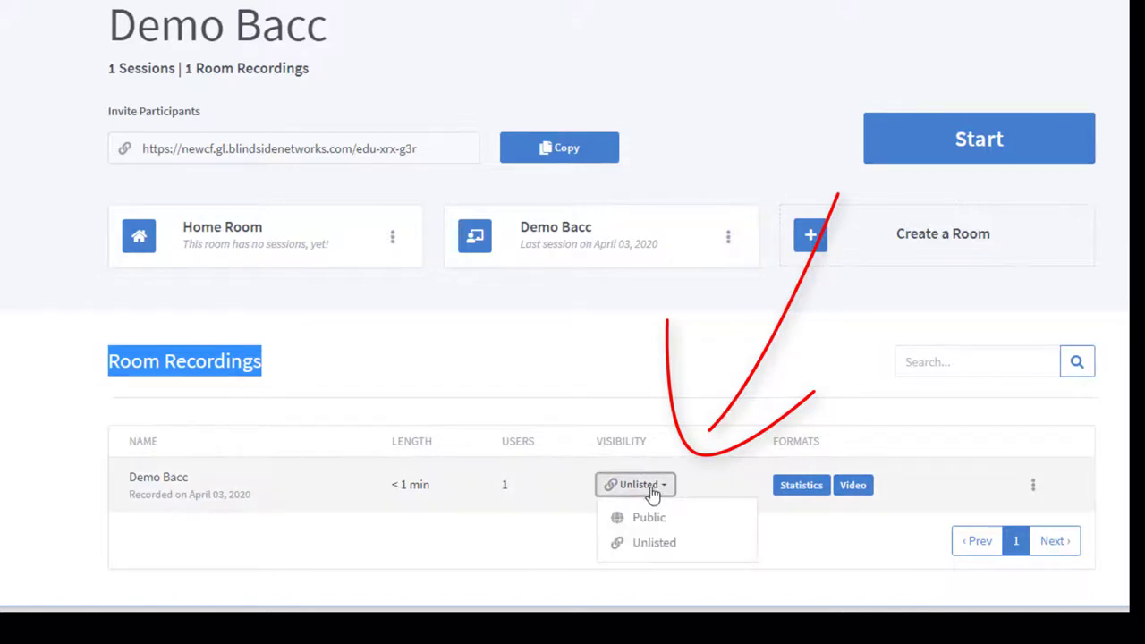
pyautogui.click(682, 554)
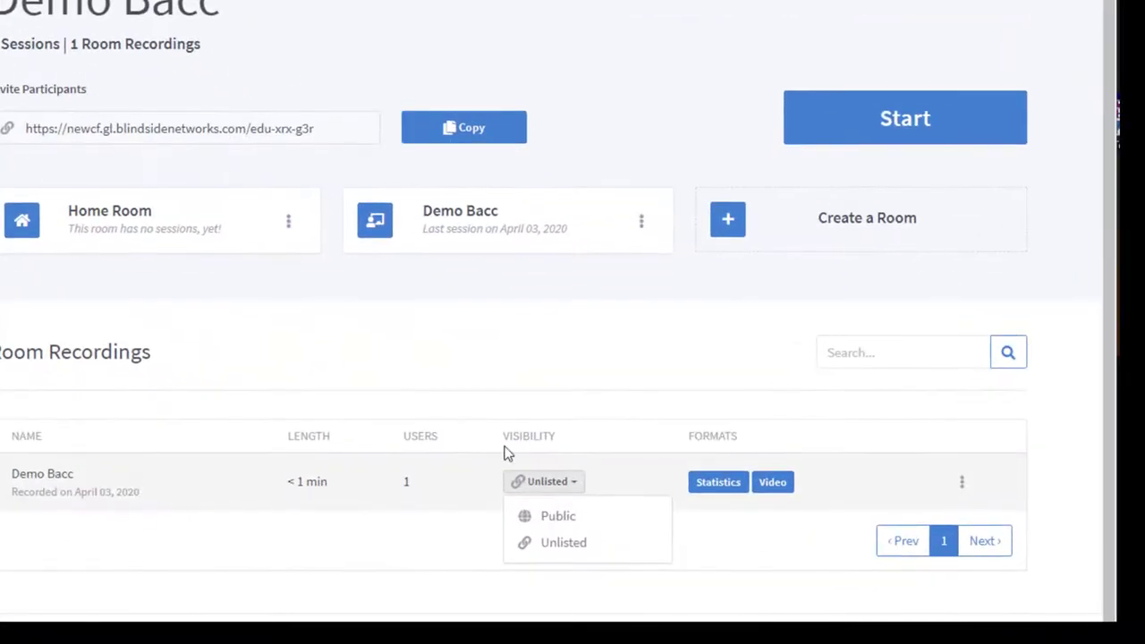
# Open the Demo Bacc recording in its Video playback format
pyautogui.click(963, 484)
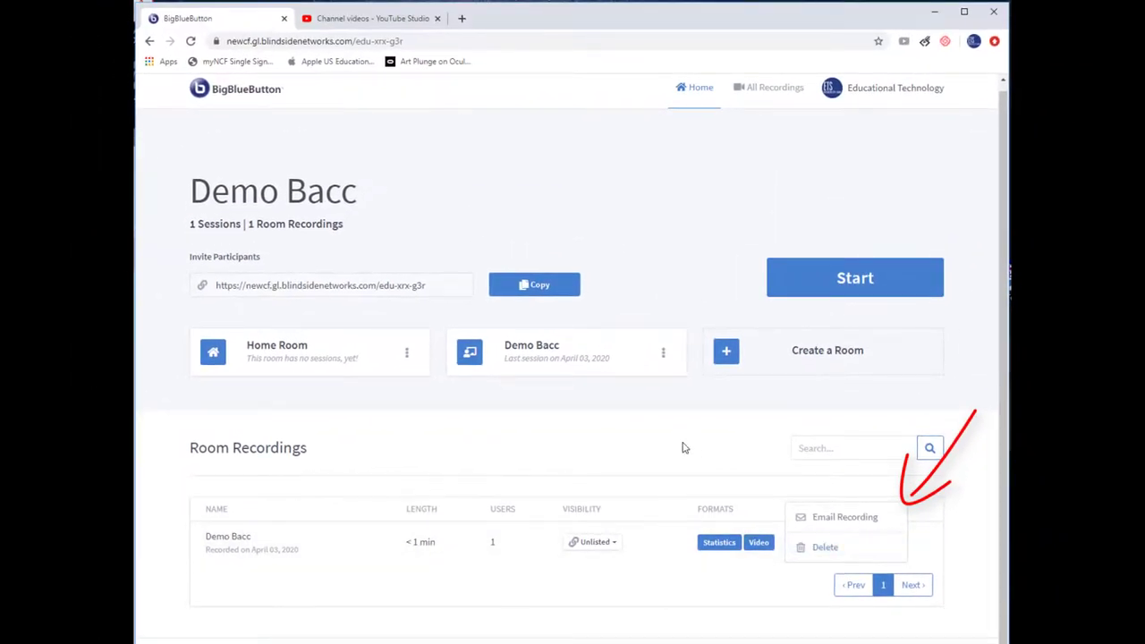
pyautogui.click(683, 447)
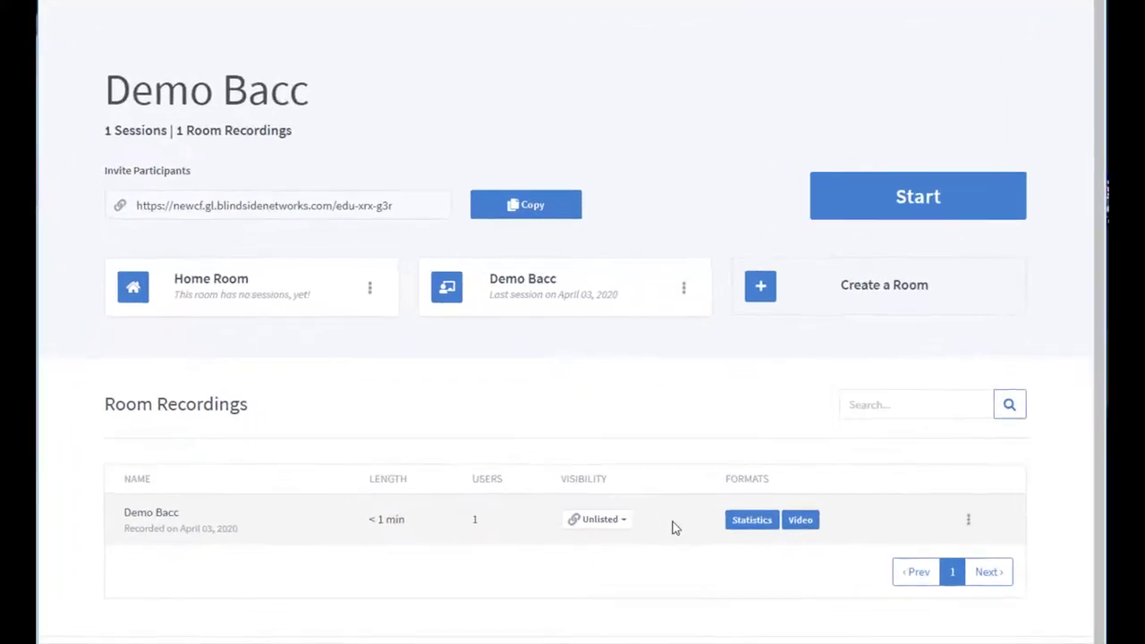
pyautogui.click(610, 493)
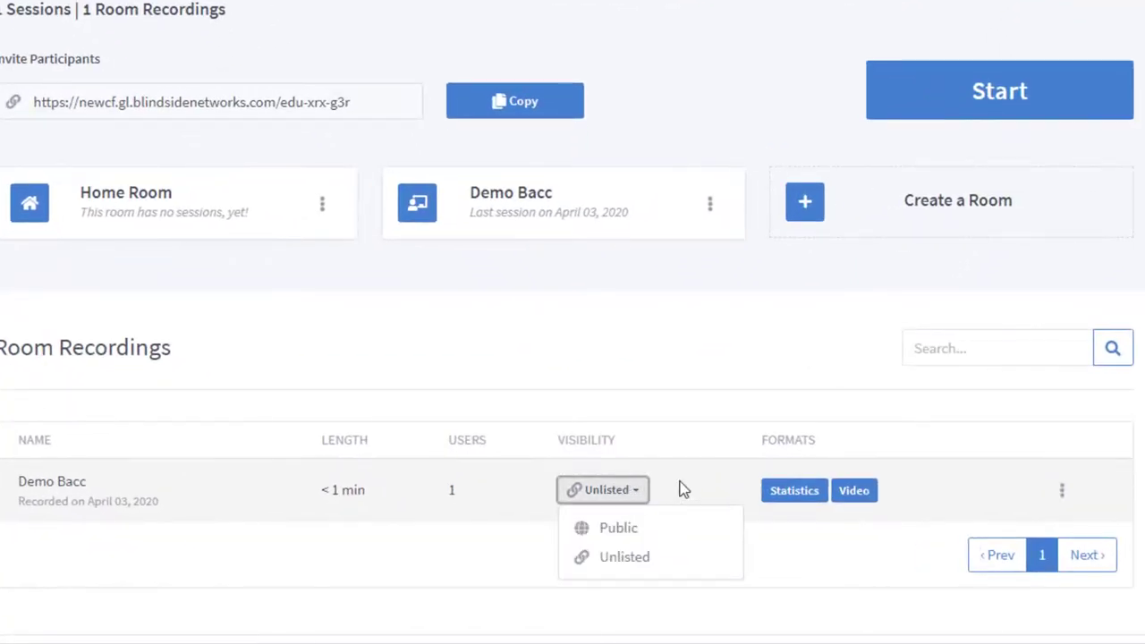
pyautogui.click(680, 489)
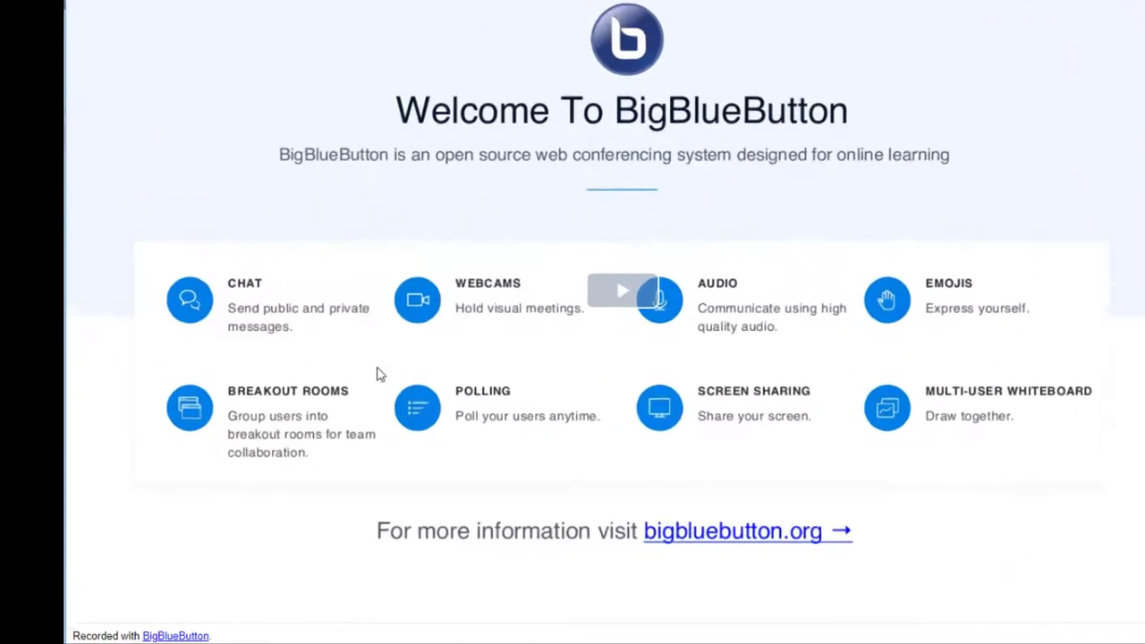
# Bring up the Save video as option on the playback video
pyautogui.rightClick(393, 420)
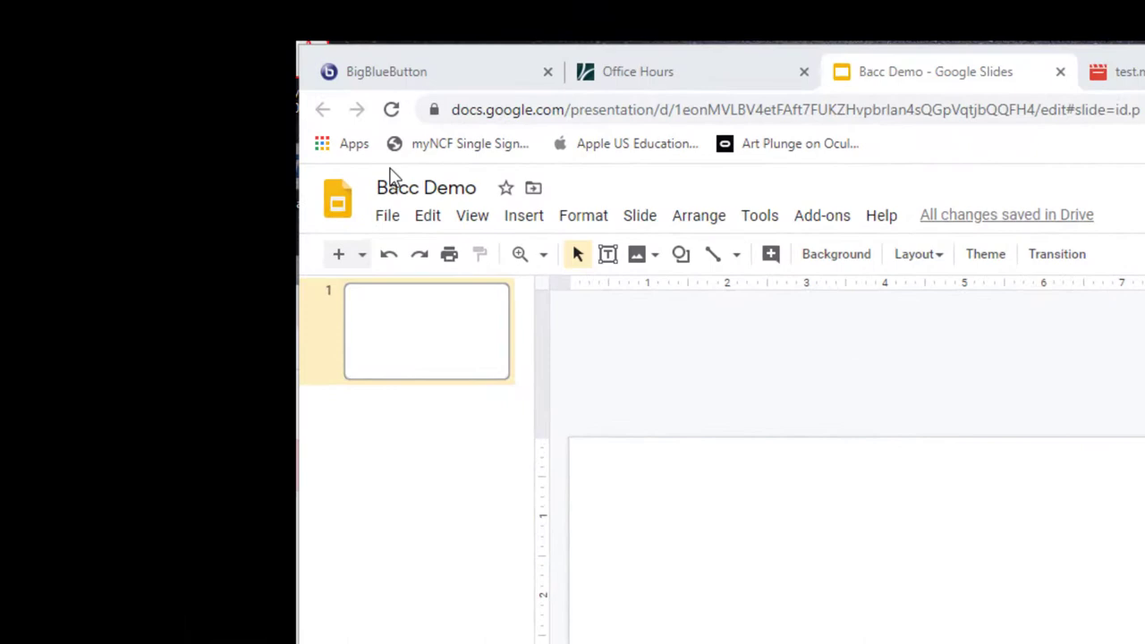
# Insert test.m4v from My Drive on the first slide, enlarge it and centre it
pyautogui.click(527, 219)
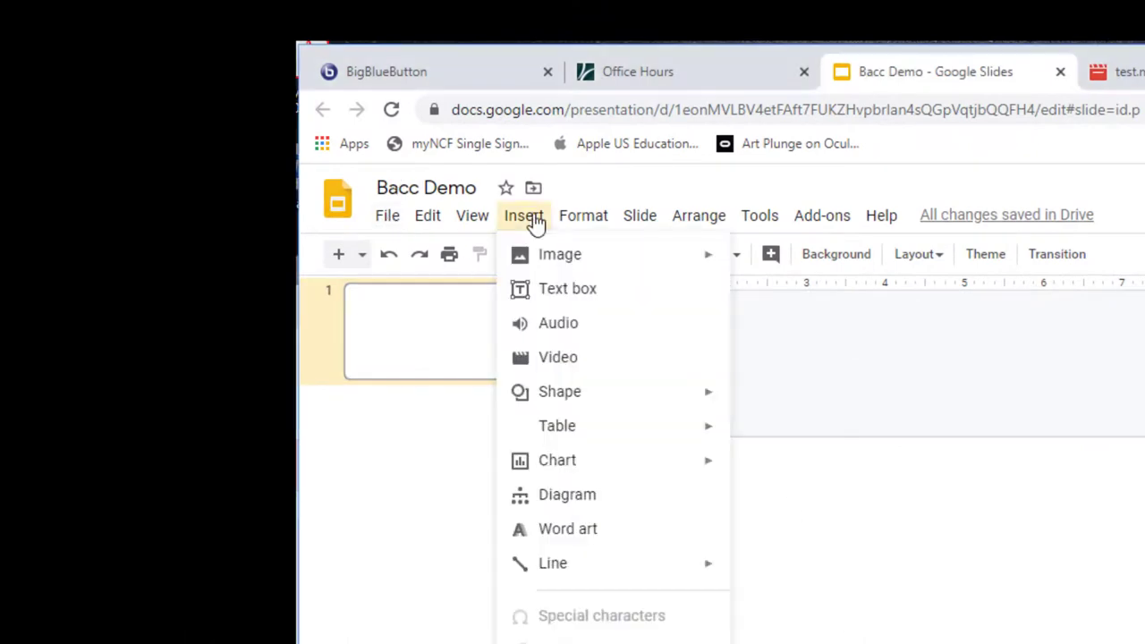
pyautogui.click(528, 342)
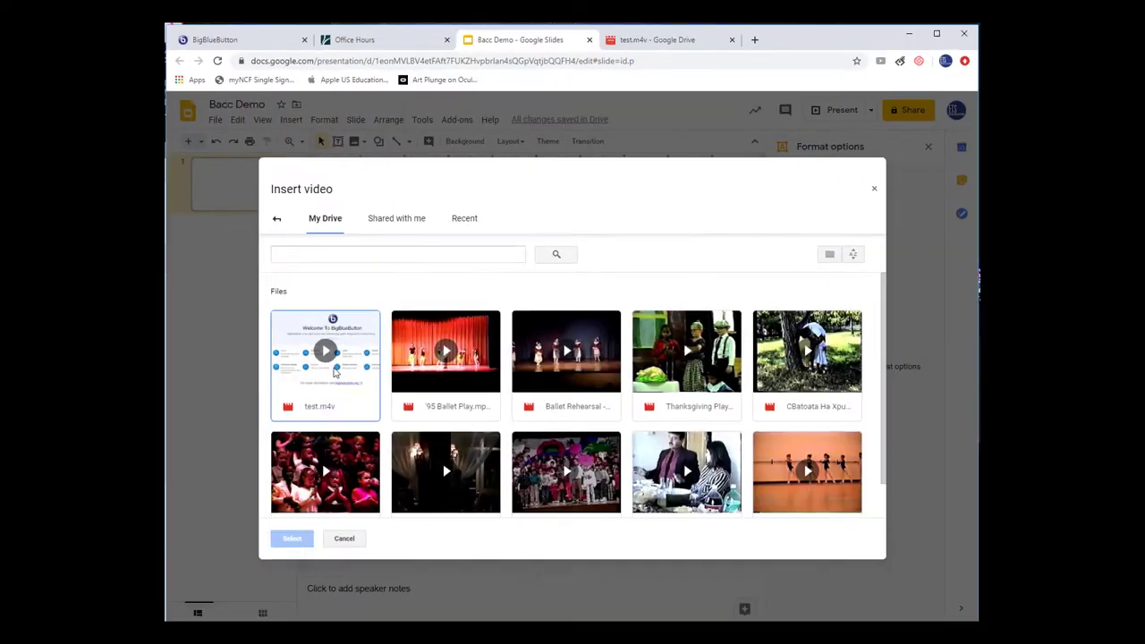
pyautogui.press('Escape')
pyautogui.moveTo(549, 421); pyautogui.dragTo(635, 480)
pyautogui.moveTo(501, 367); pyautogui.dragTo(559, 368)
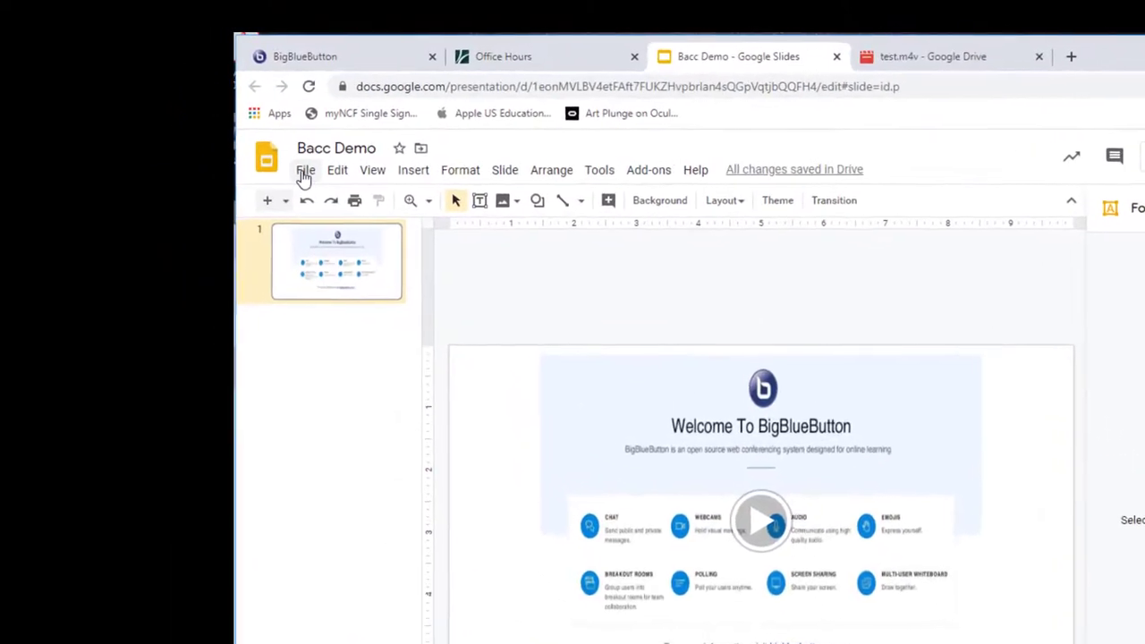
pyautogui.click(304, 174)
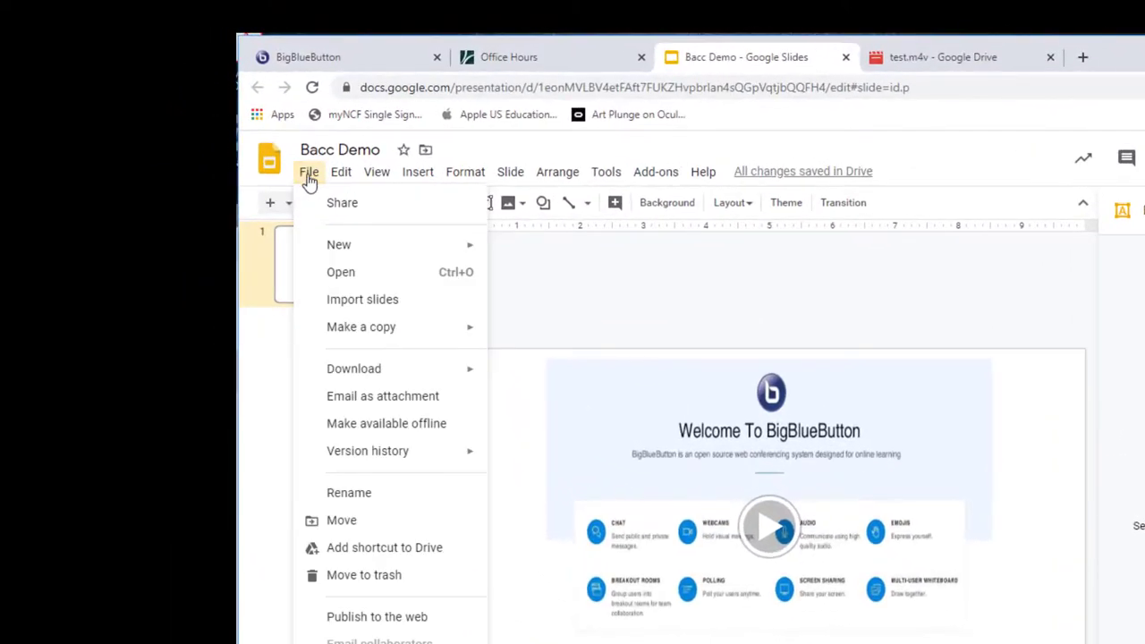
# Publish Bacc Demo to the web and open the published slideshow
pyautogui.click(370, 617)
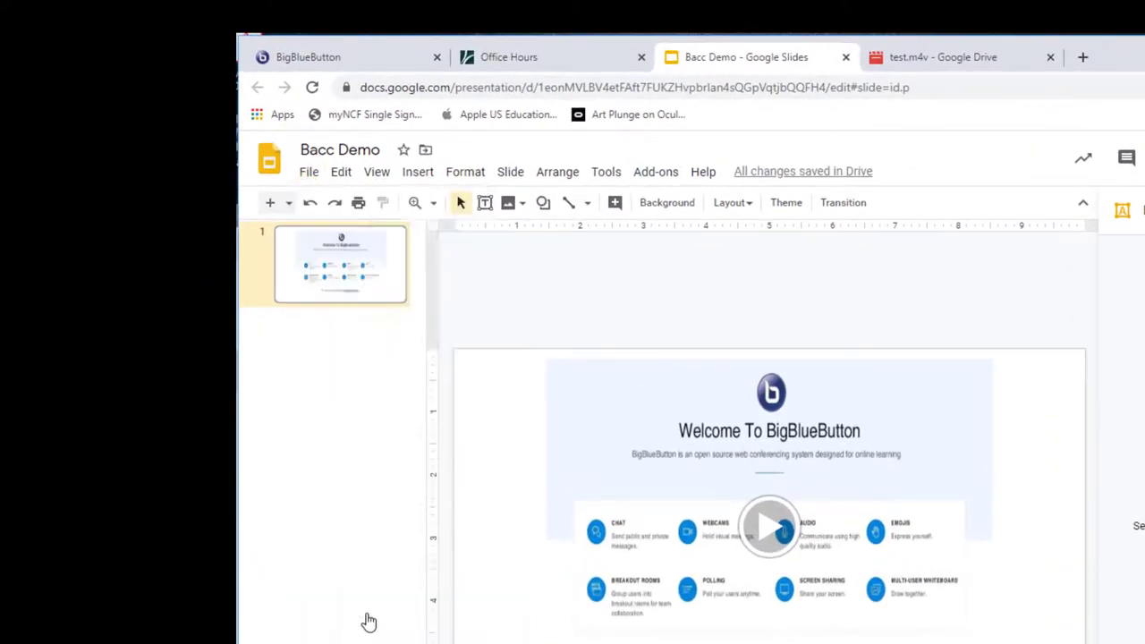
pyautogui.click(805, 528)
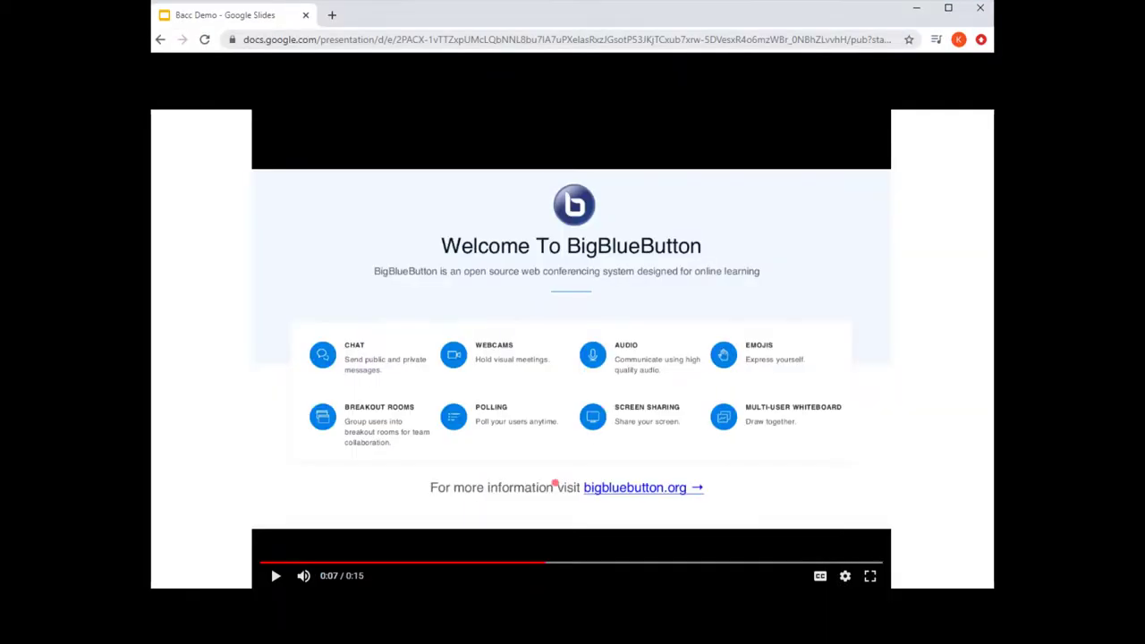